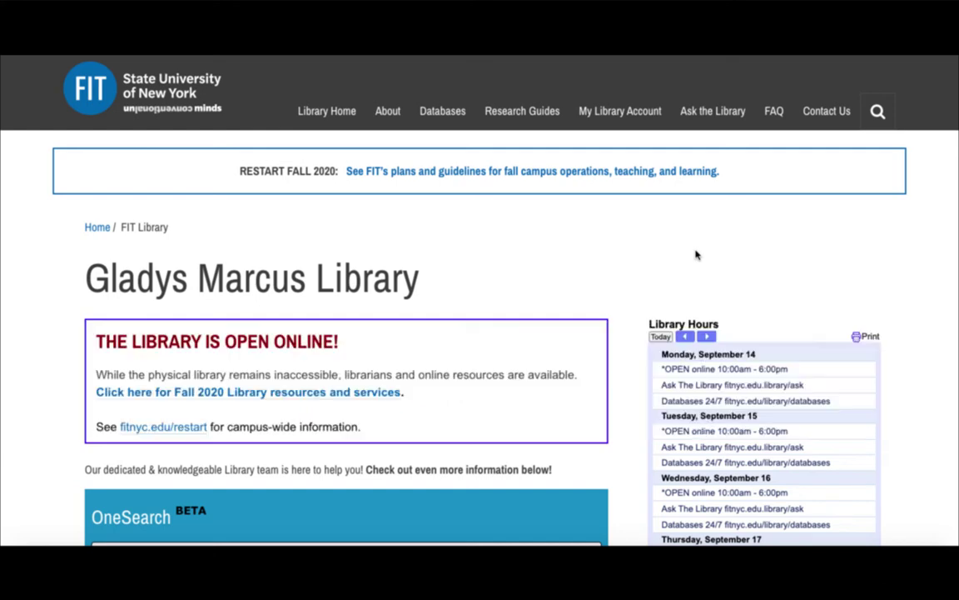
Enter 'cats AND dogs' in the OneSearch box on the FIT Library page
scroll(696, 255, down, 1)
scroll(696, 254, down, 1)
scroll(696, 255, down, 1)
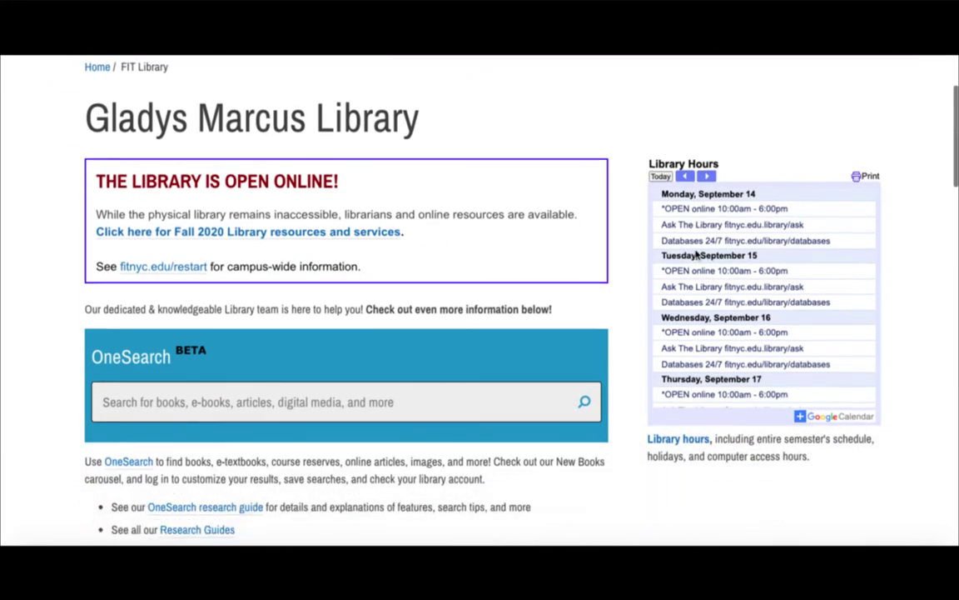
scroll(697, 255, down, 1)
click(368, 324)
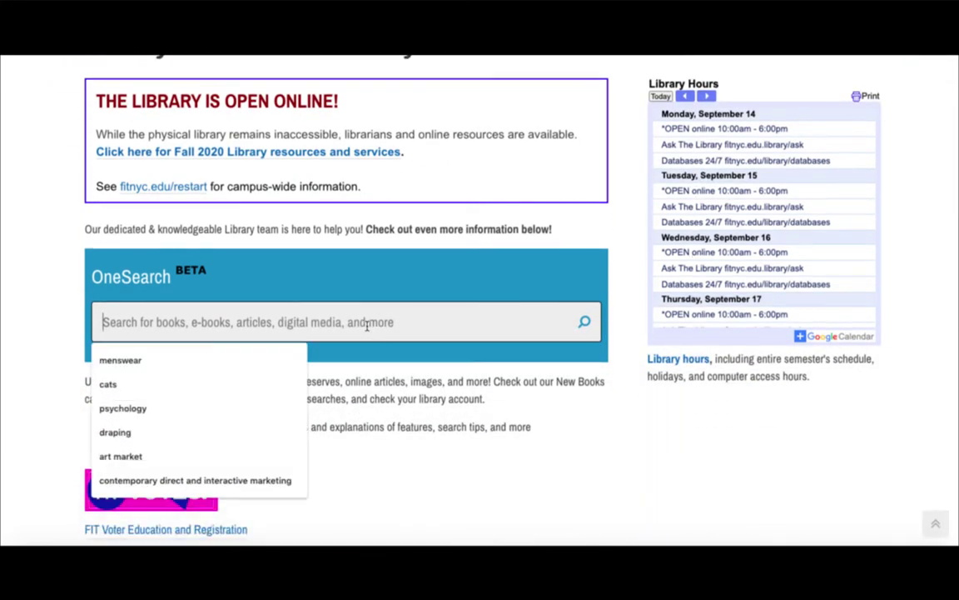
text(cat)
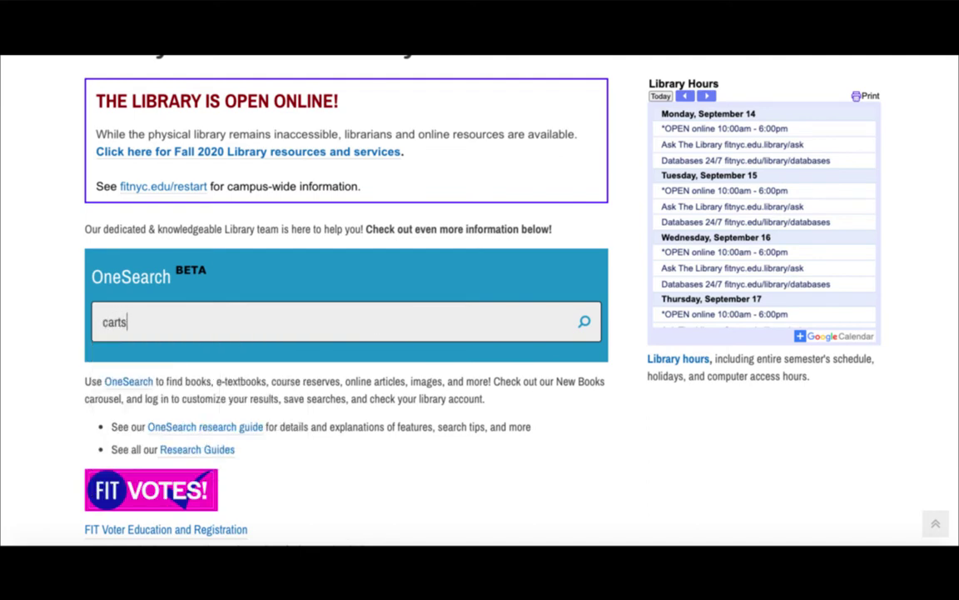
text(s A)
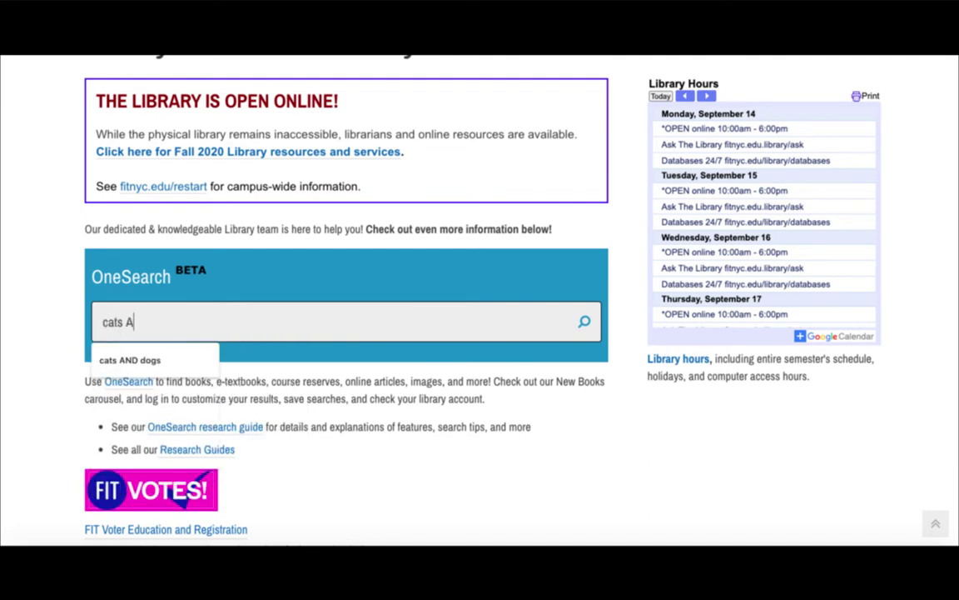
text(ND dogs)
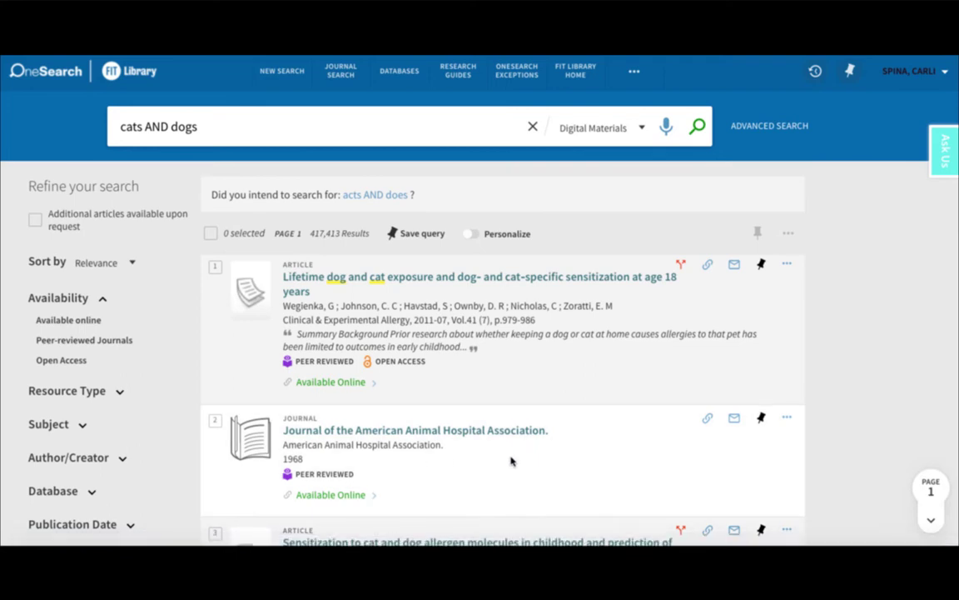
Change the query's AND to OR and run the 'cats OR dogs' search
click(169, 127)
key(BackSpace)
key(BackSpace)
key(BackSpace)
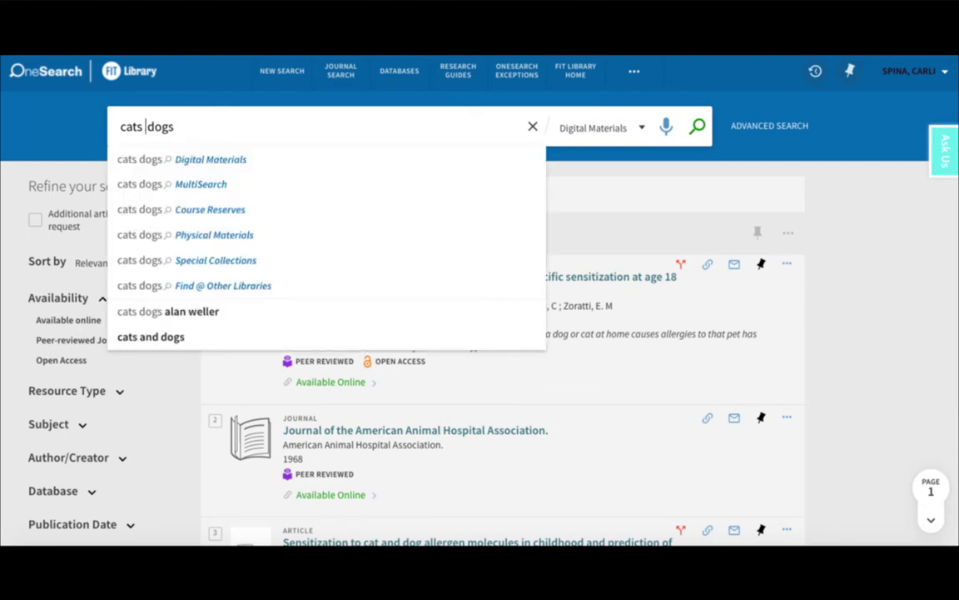
text(OR)
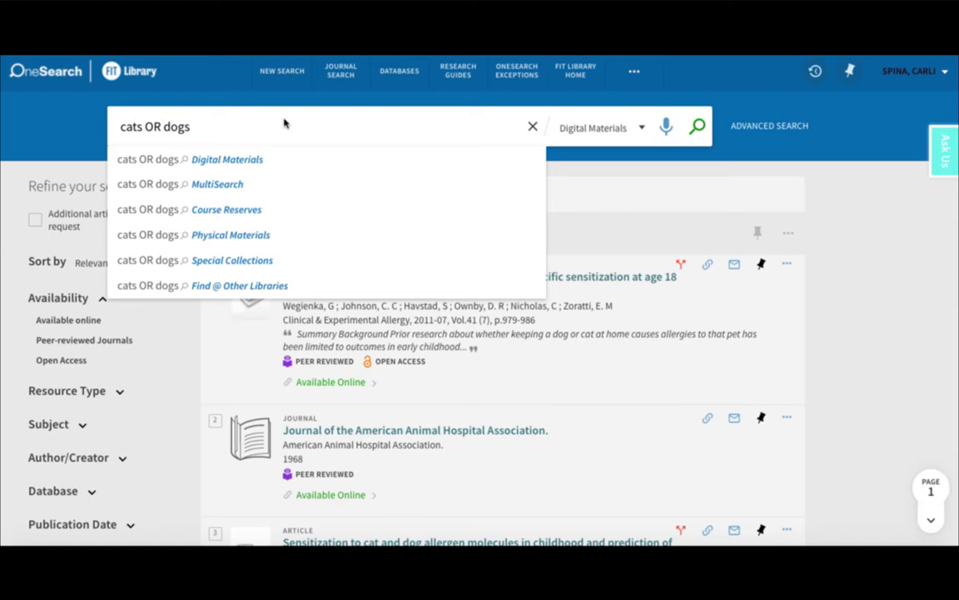
click(698, 128)
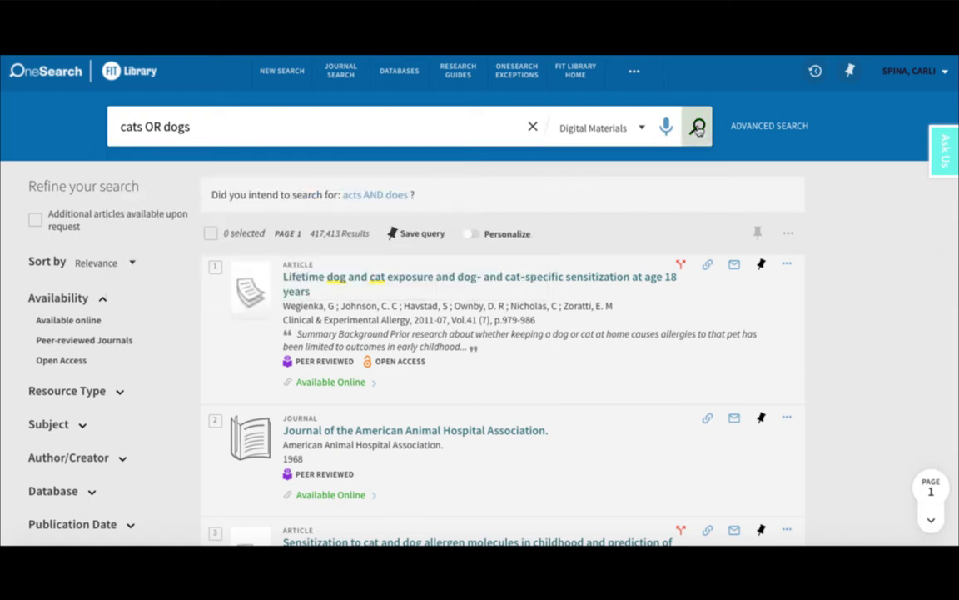
click(698, 127)
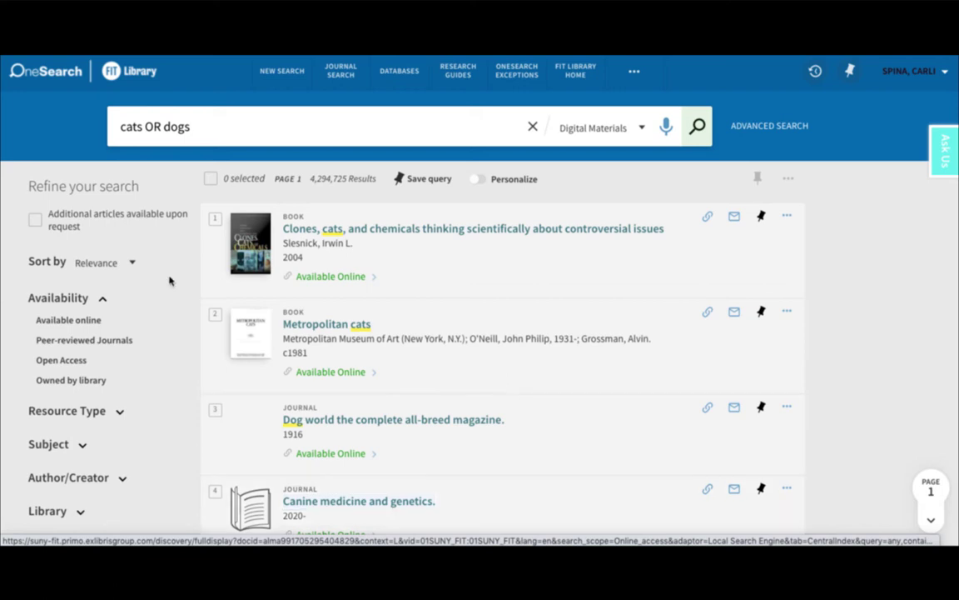
Run 'cats NOT dogs', then bring that query into Advanced Search
click(144, 124)
key(BackSpace)
key(BackSpace)
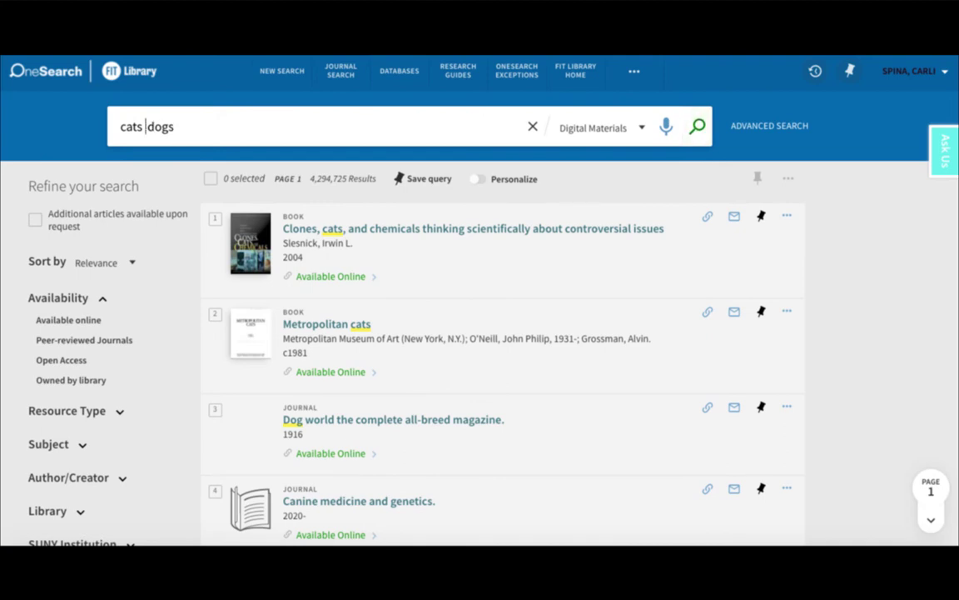
text(NOT)
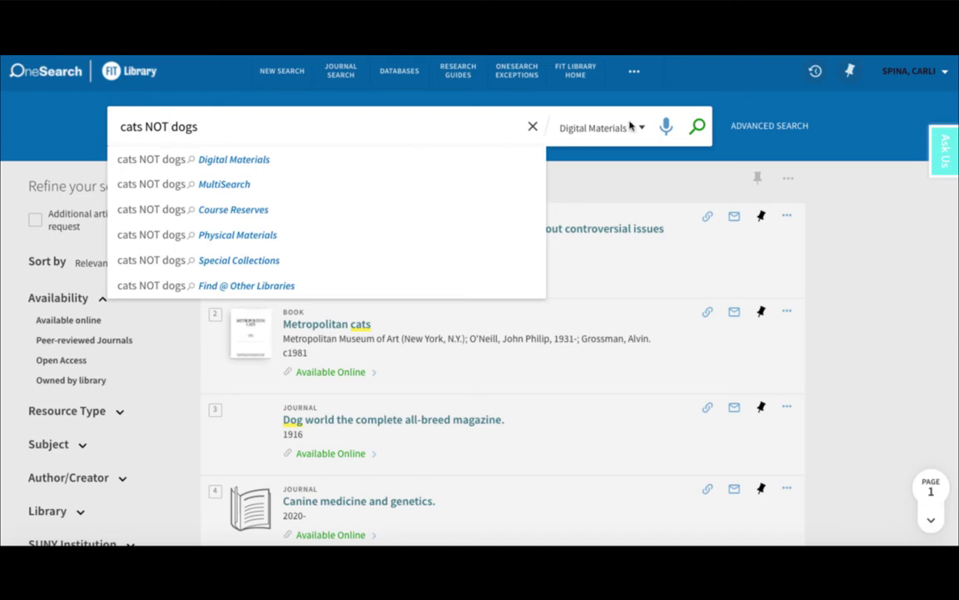
click(697, 129)
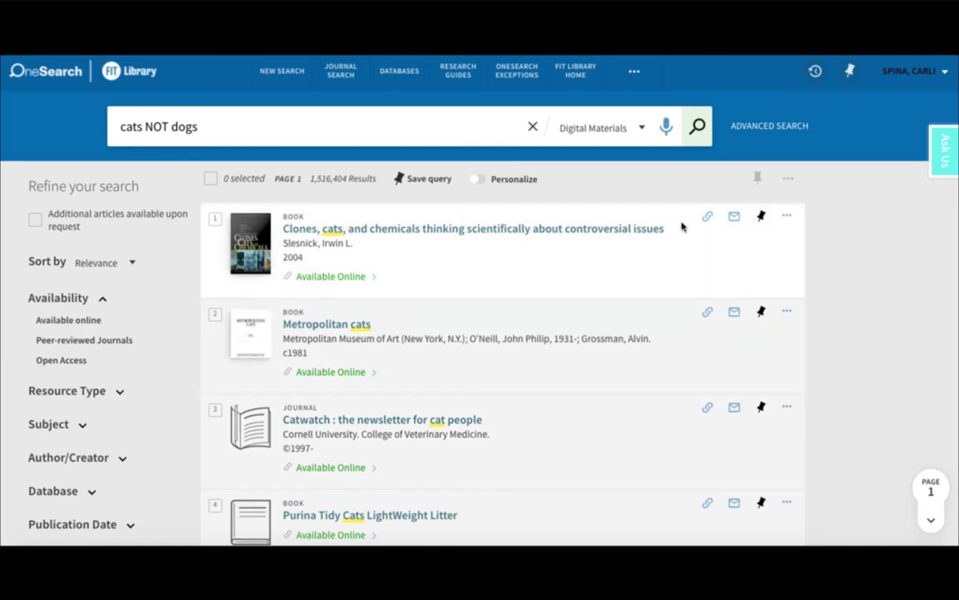
click(752, 129)
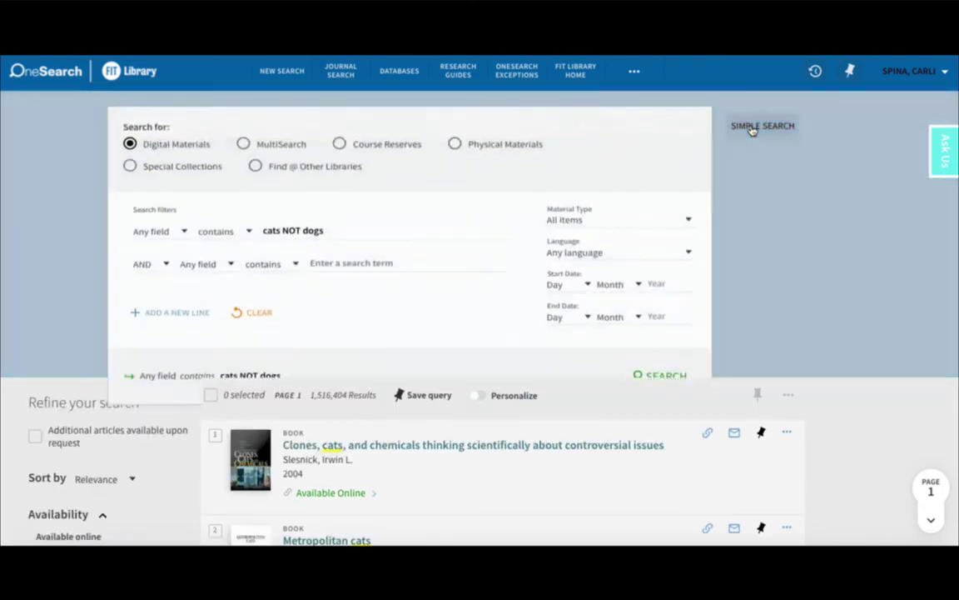
Build three advanced search lines: cats, OR dogs, NOT horses
click(284, 242)
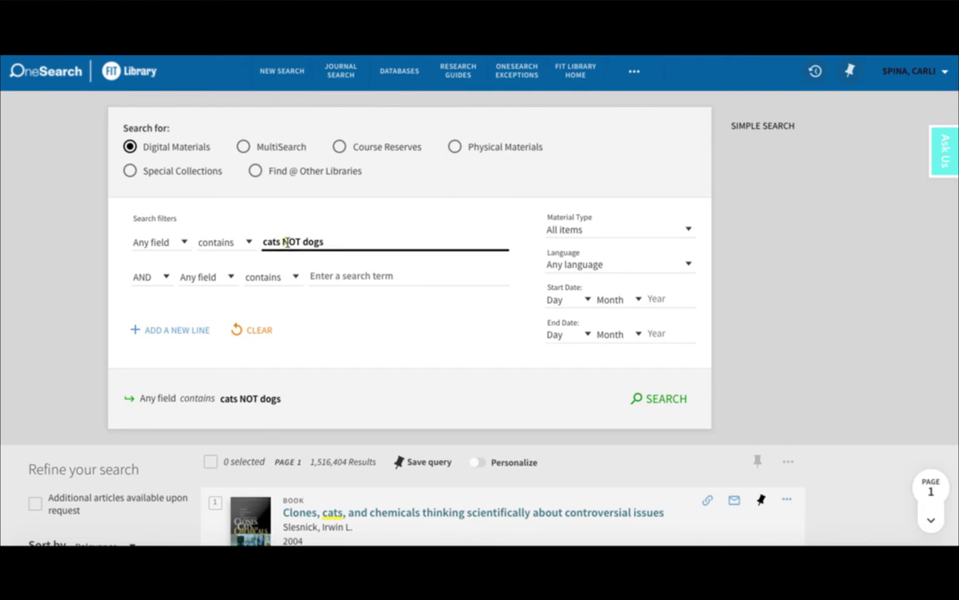
key(BackSpace)
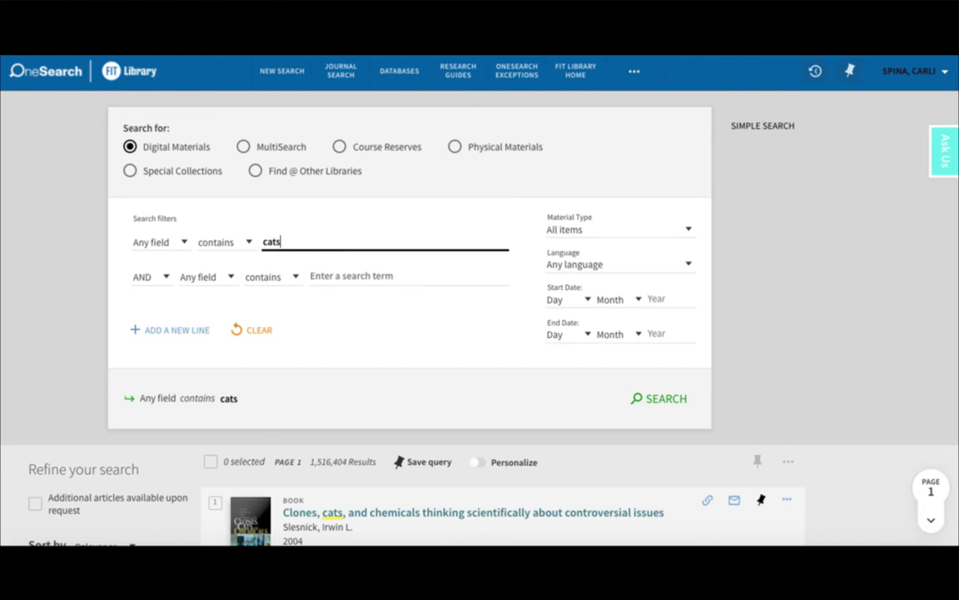
click(167, 279)
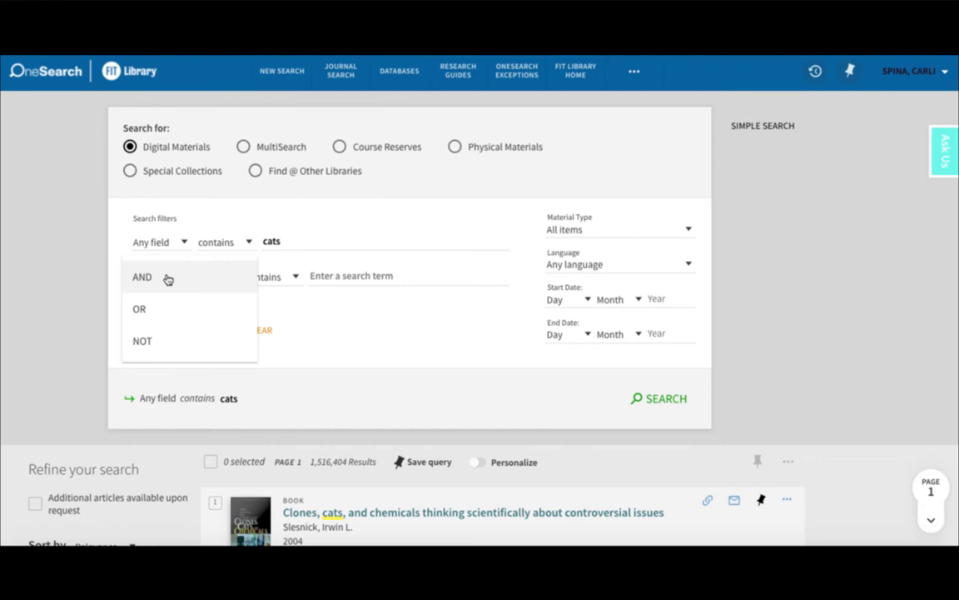
click(141, 309)
click(341, 279)
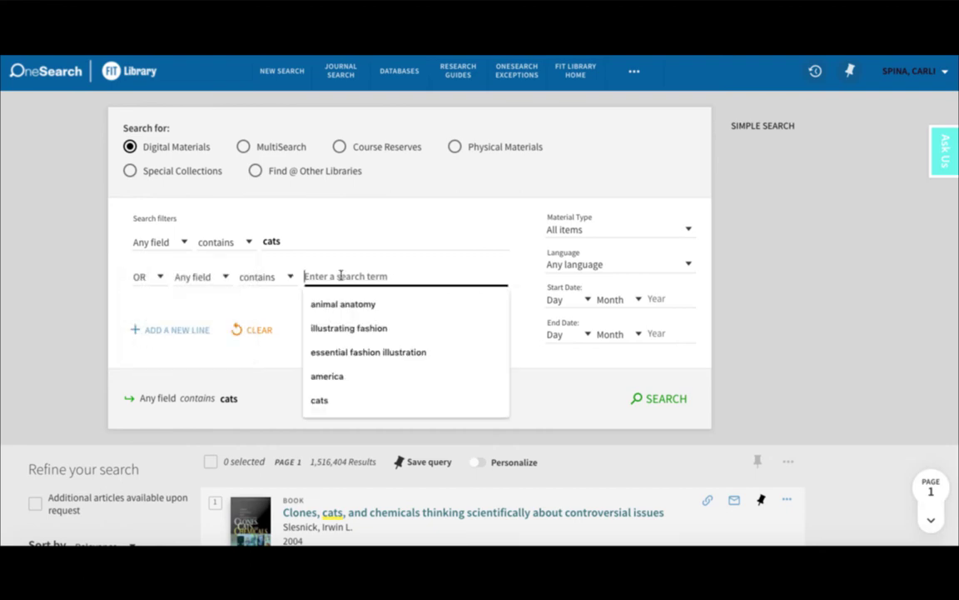
text(dogs)
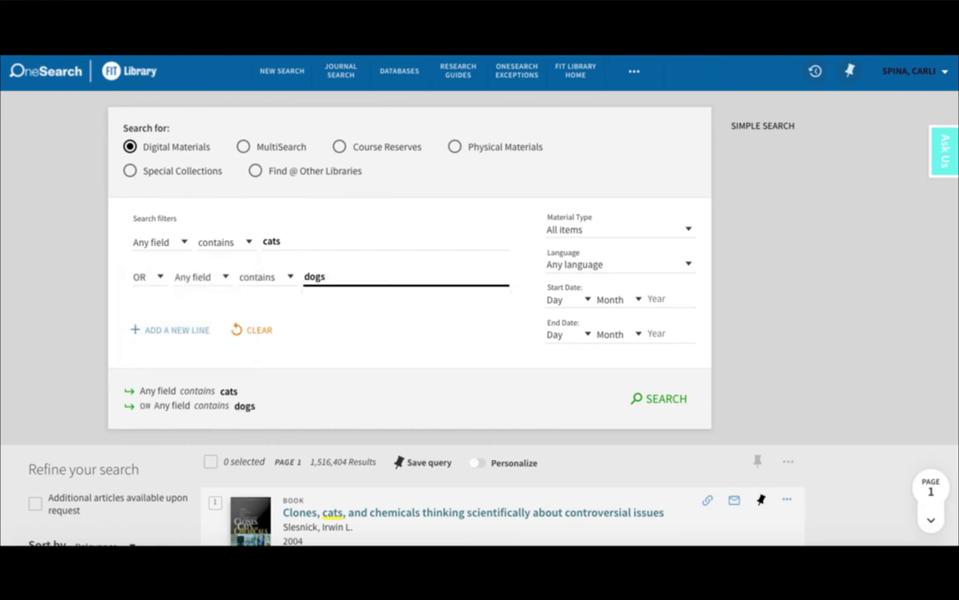
click(173, 331)
click(162, 312)
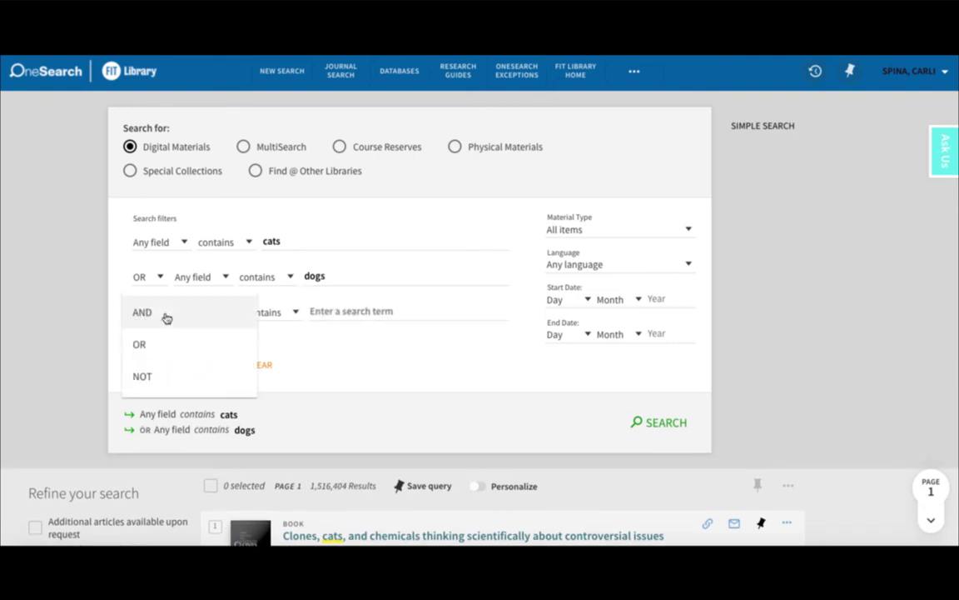
click(143, 379)
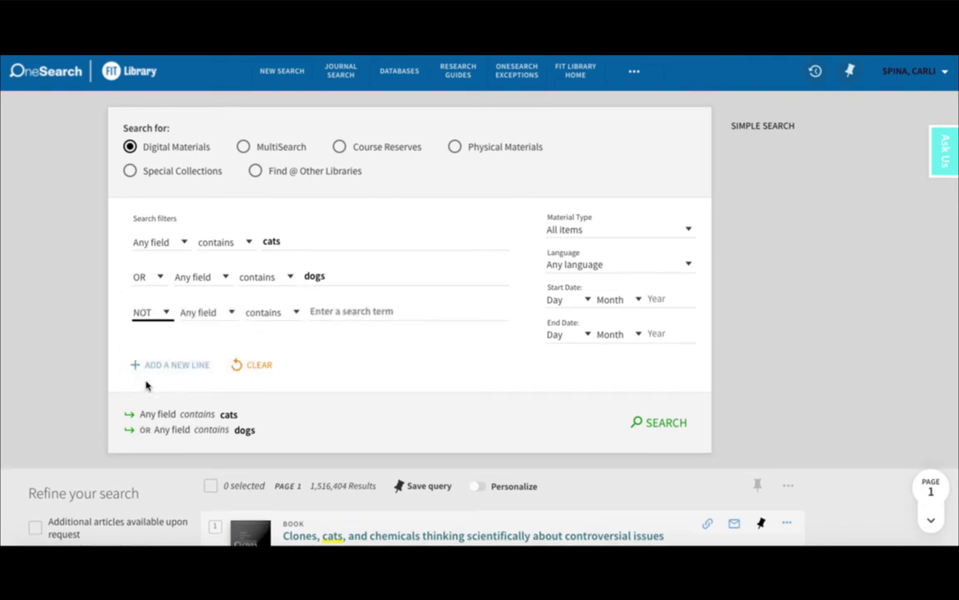
click(338, 312)
text(horses)
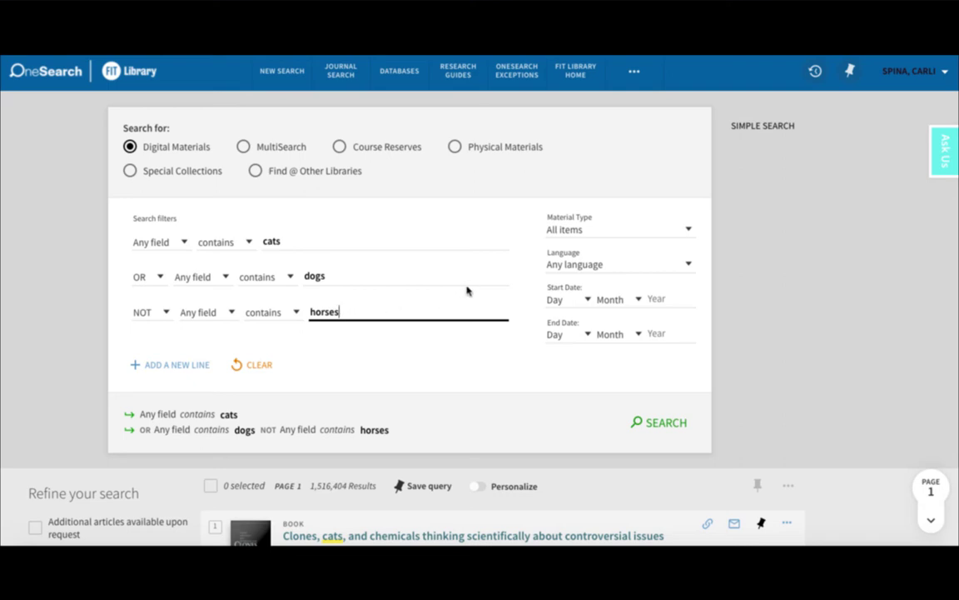
Keep Material Type on All items and Language on Any language, then search
click(607, 235)
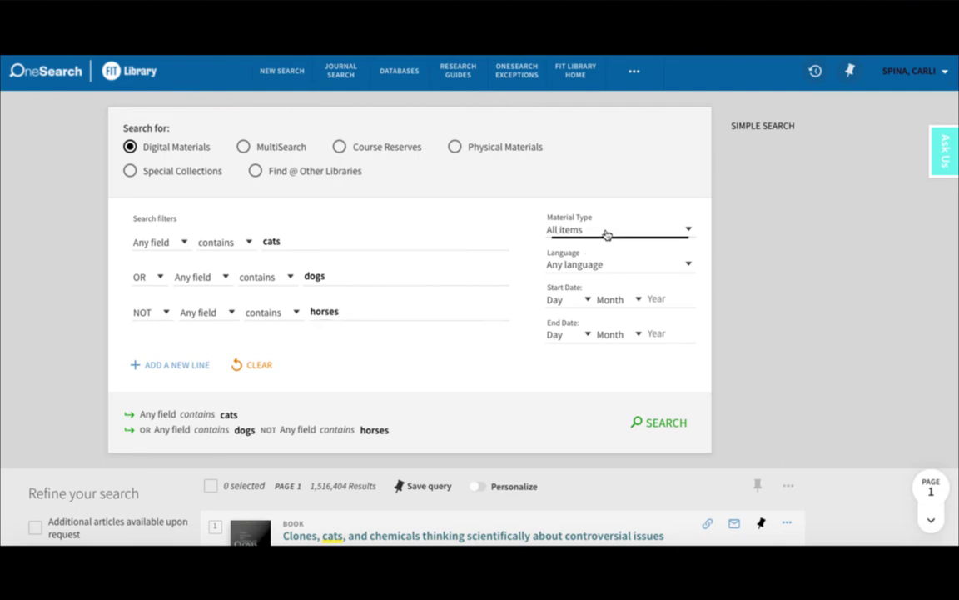
click(514, 222)
click(598, 265)
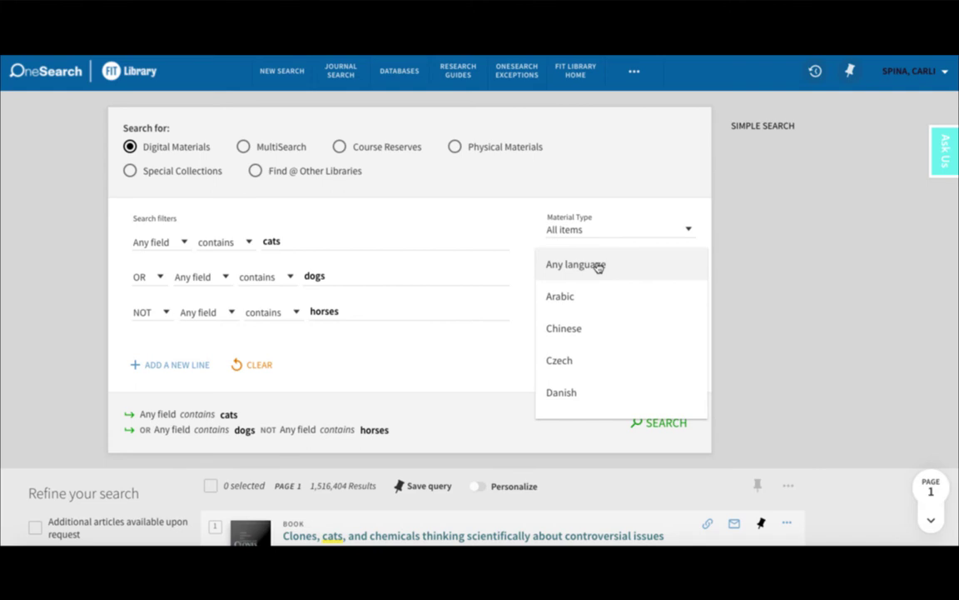
click(514, 237)
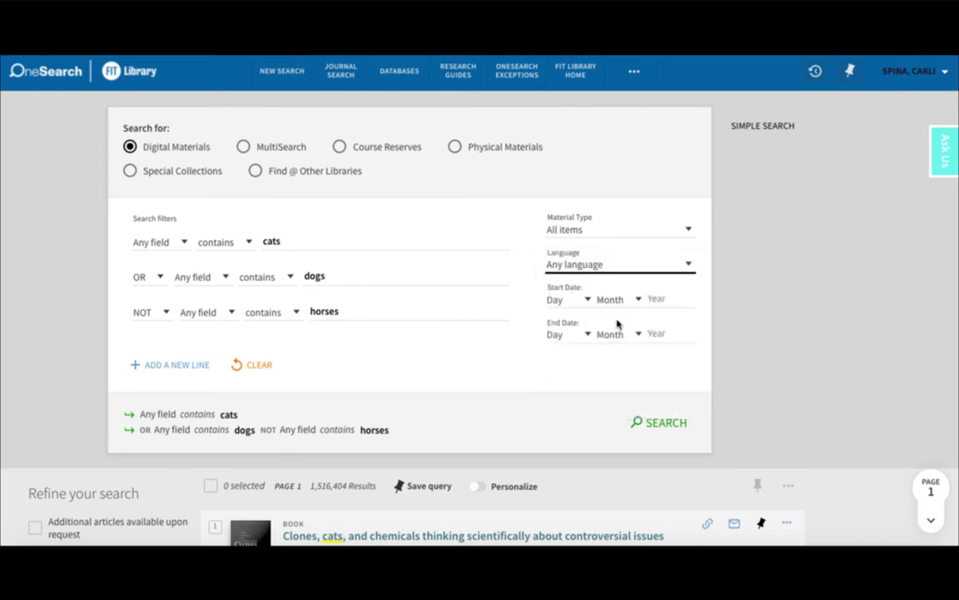
click(654, 424)
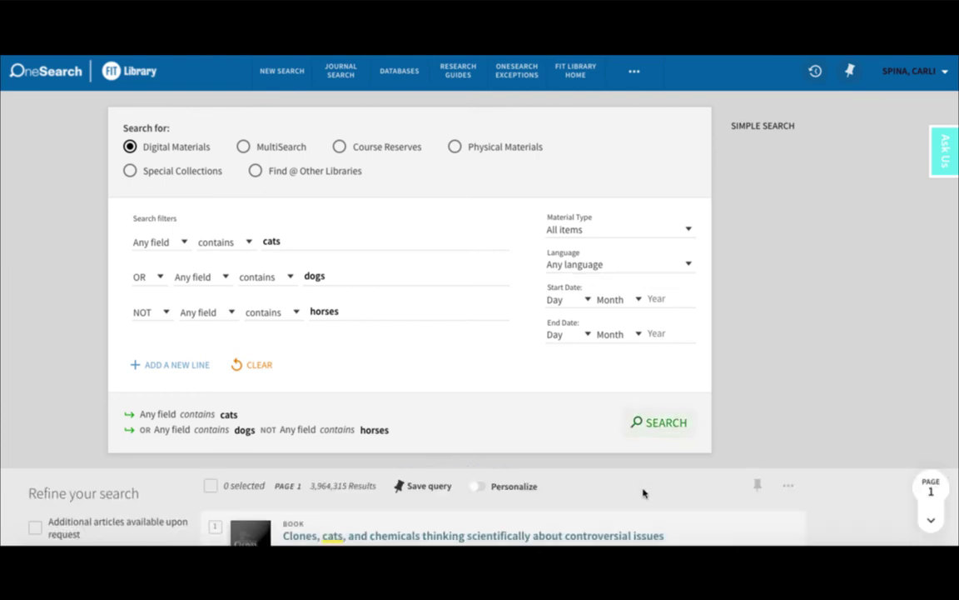
Scroll down through the 'cats OR dogs NOT horses' OneSearch results
scroll(642, 493, down, 2)
scroll(643, 493, down, 2)
scroll(643, 493, down, 2)
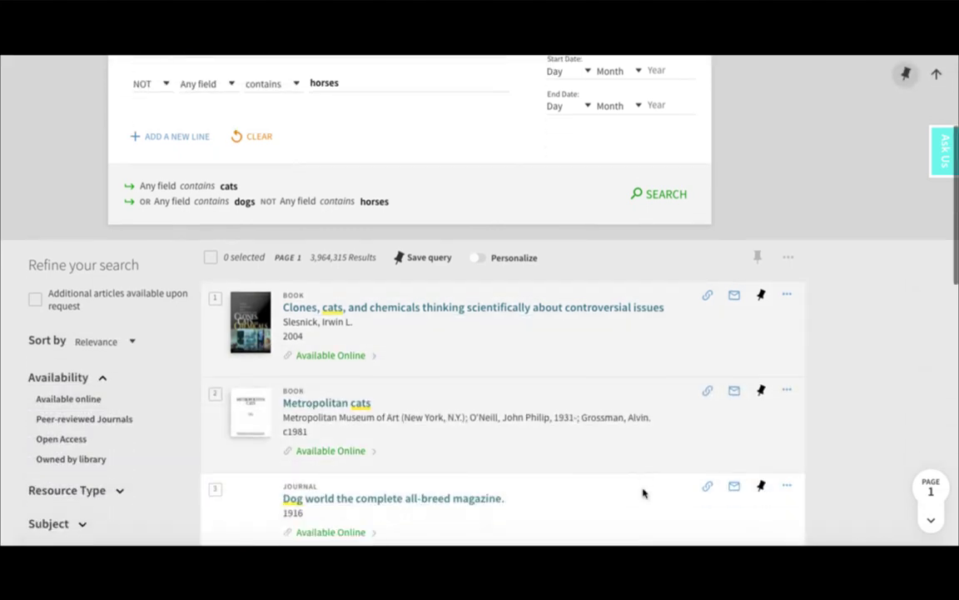
scroll(643, 493, down, 1)
scroll(643, 493, down, 1)
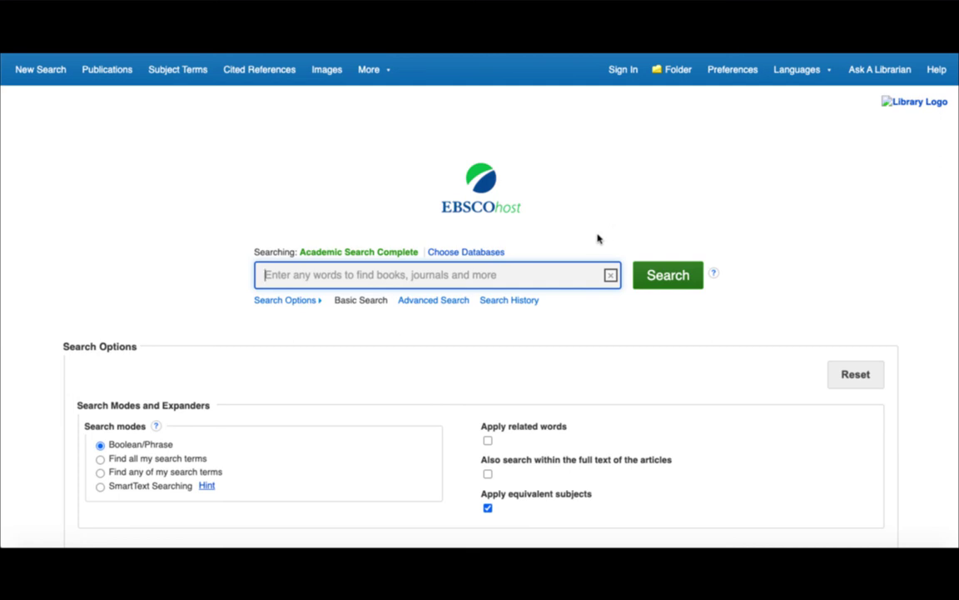
Switch EBSCOhost to its Advanced Search form
click(427, 301)
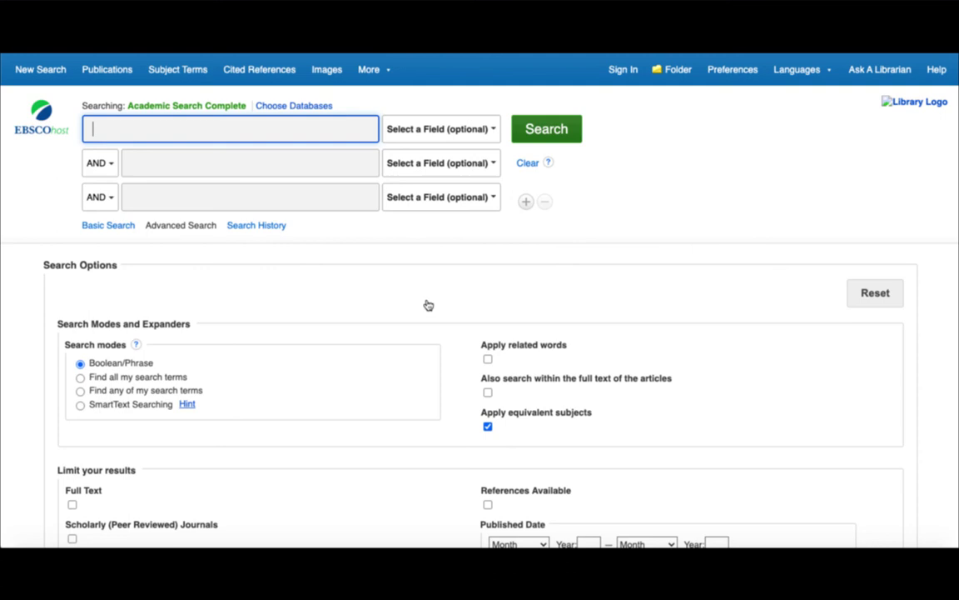
Search Academic Search Complete for cats, OR dogs, NOT horses across three rows
text(cats)
click(101, 162)
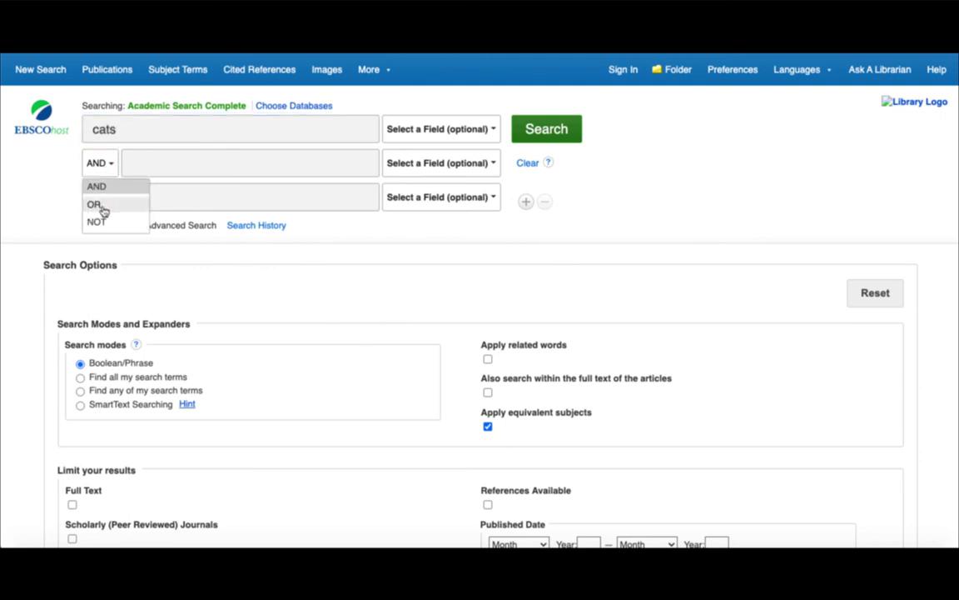
click(101, 206)
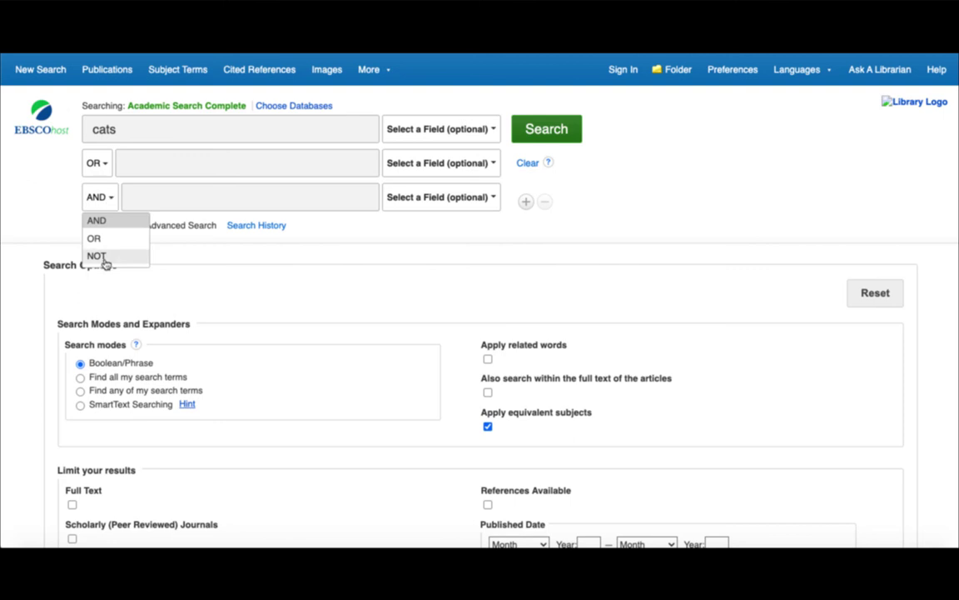
click(100, 256)
click(125, 154)
text(dog)
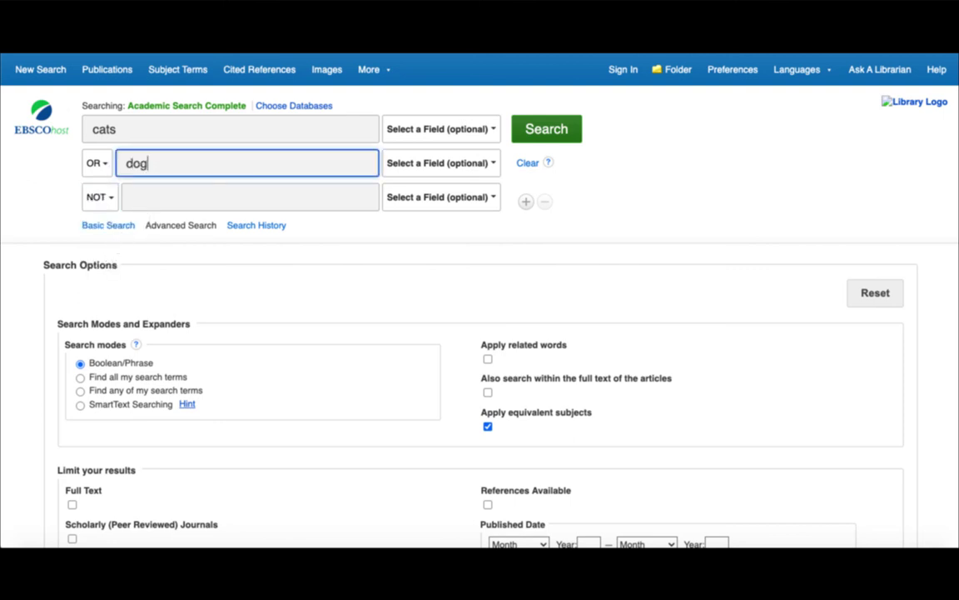
text(s)
click(133, 198)
text(hor)
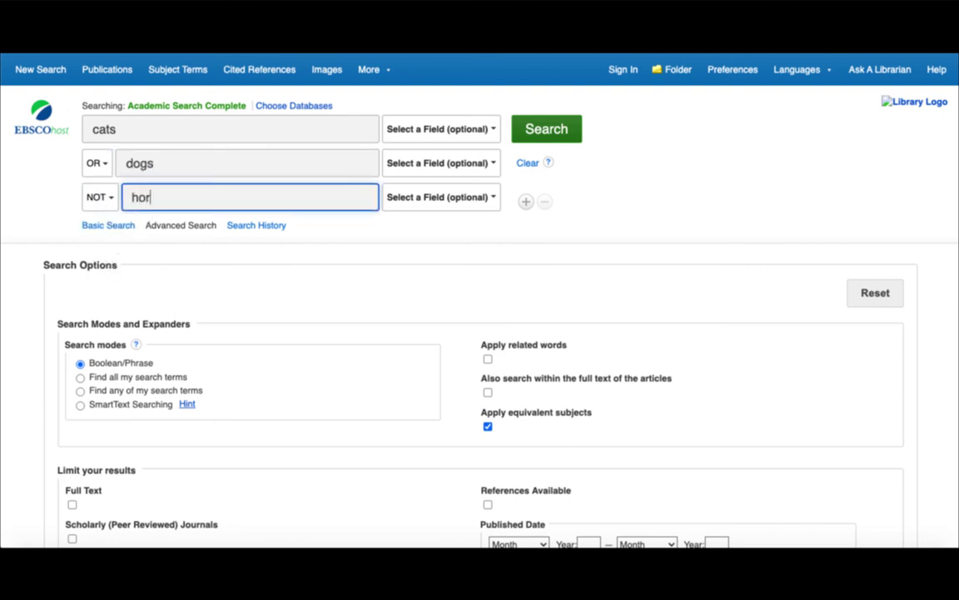
text(ses)
click(533, 127)
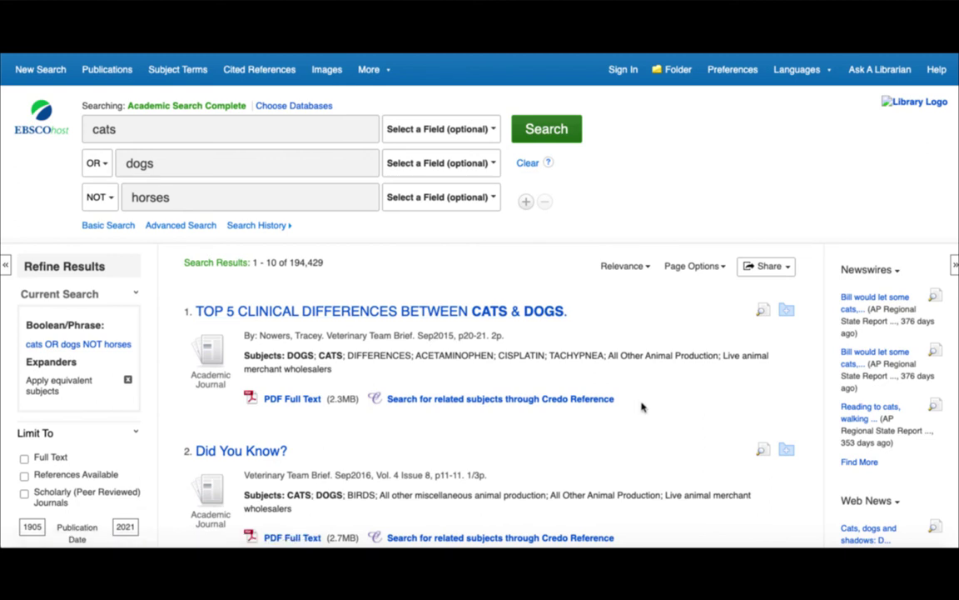
scroll(641, 406, down, 1)
scroll(641, 407, down, 1)
scroll(641, 407, down, 1)
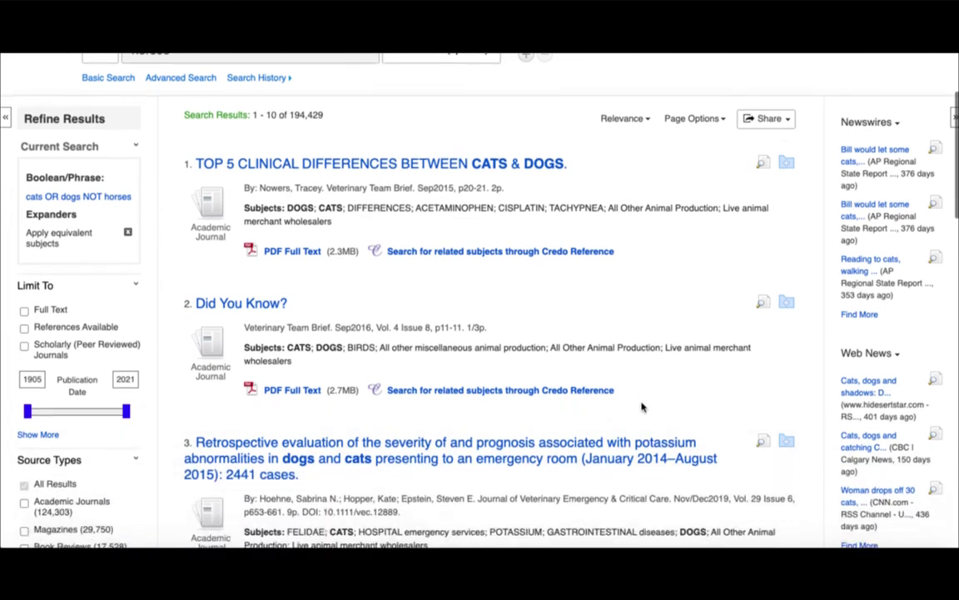
scroll(642, 406, down, 1)
scroll(641, 406, down, 1)
scroll(641, 406, down, 1)
scroll(642, 407, down, 1)
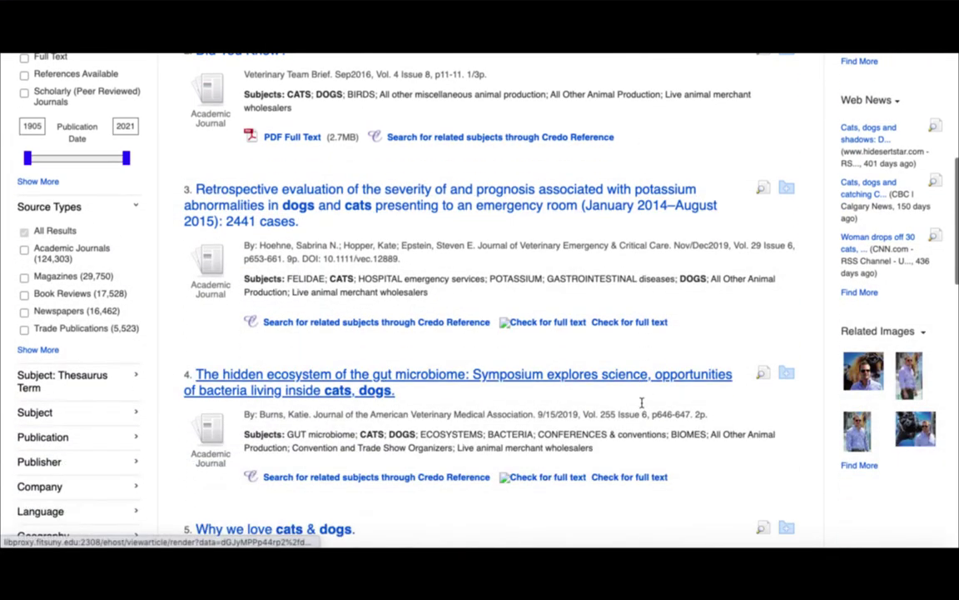
scroll(641, 406, down, 1)
scroll(642, 406, down, 1)
scroll(642, 407, down, 1)
scroll(641, 406, down, 1)
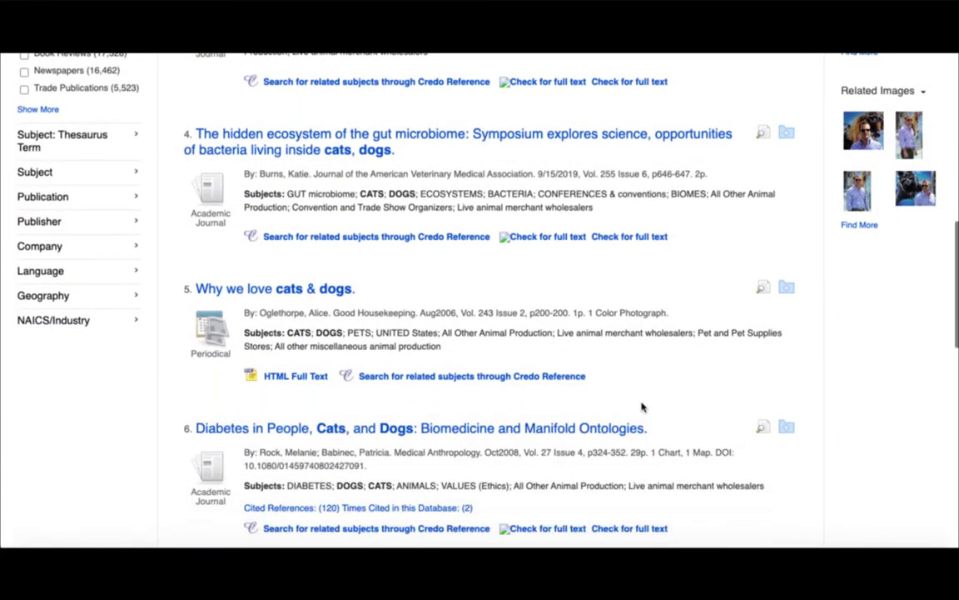
scroll(641, 407, down, 1)
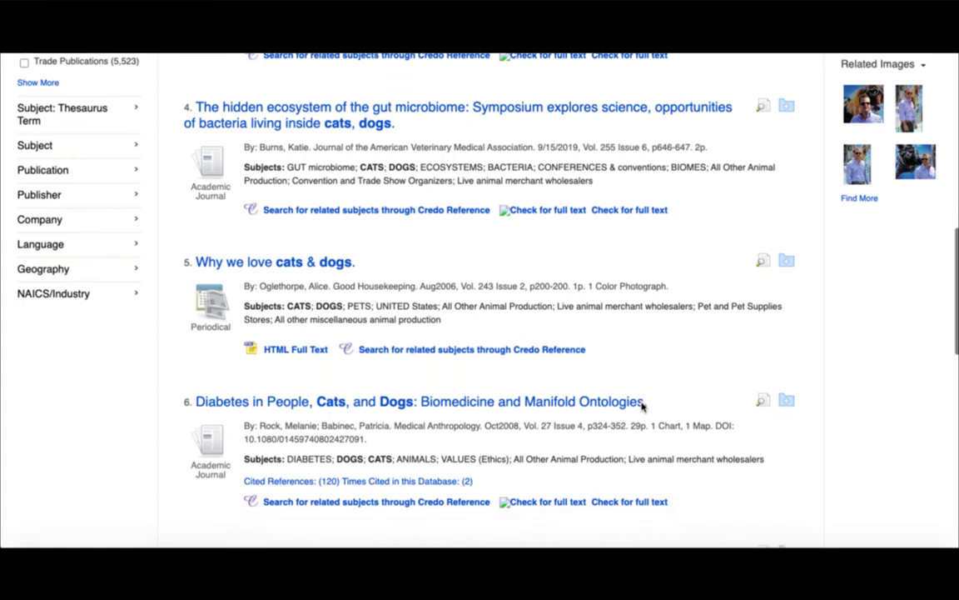
scroll(641, 407, down, 1)
scroll(641, 406, down, 1)
scroll(641, 406, down, 1)
scroll(641, 407, down, 2)
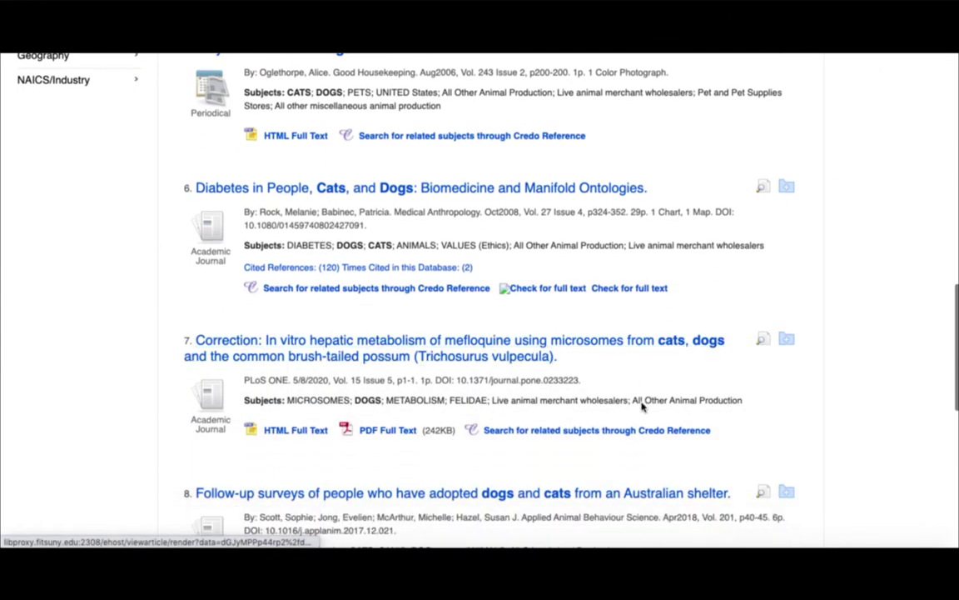
scroll(642, 406, down, 1)
scroll(642, 406, down, 1)
scroll(641, 406, down, 1)
scroll(641, 406, down, 2)
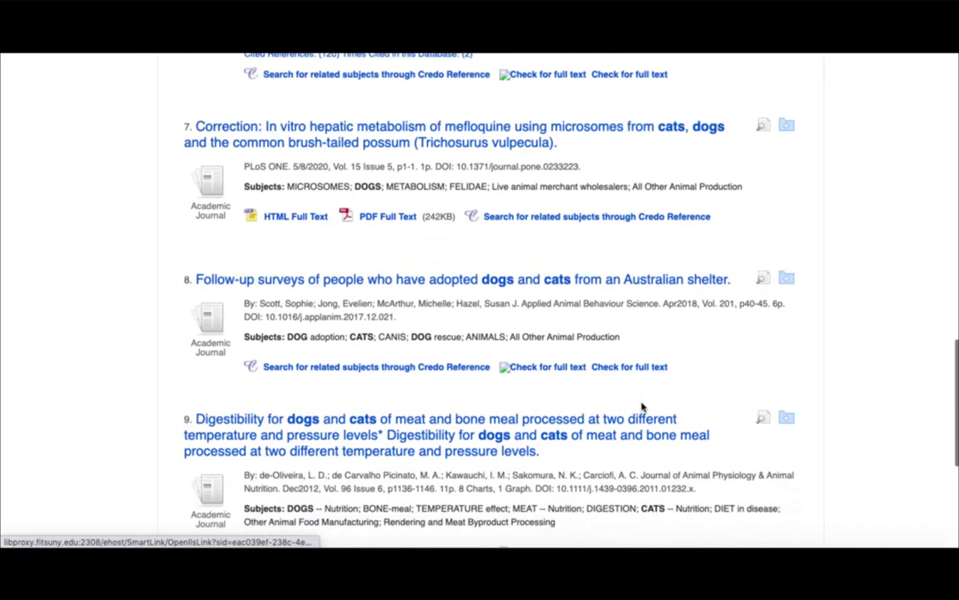
scroll(642, 407, down, 1)
scroll(642, 406, down, 1)
scroll(641, 407, down, 2)
scroll(641, 407, down, 1)
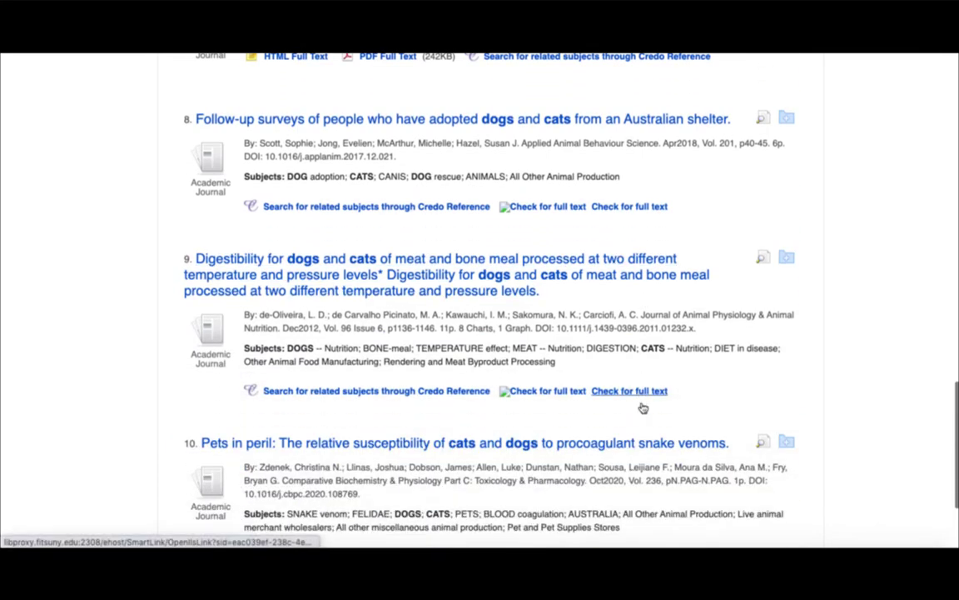
scroll(641, 406, down, 1)
scroll(642, 406, down, 1)
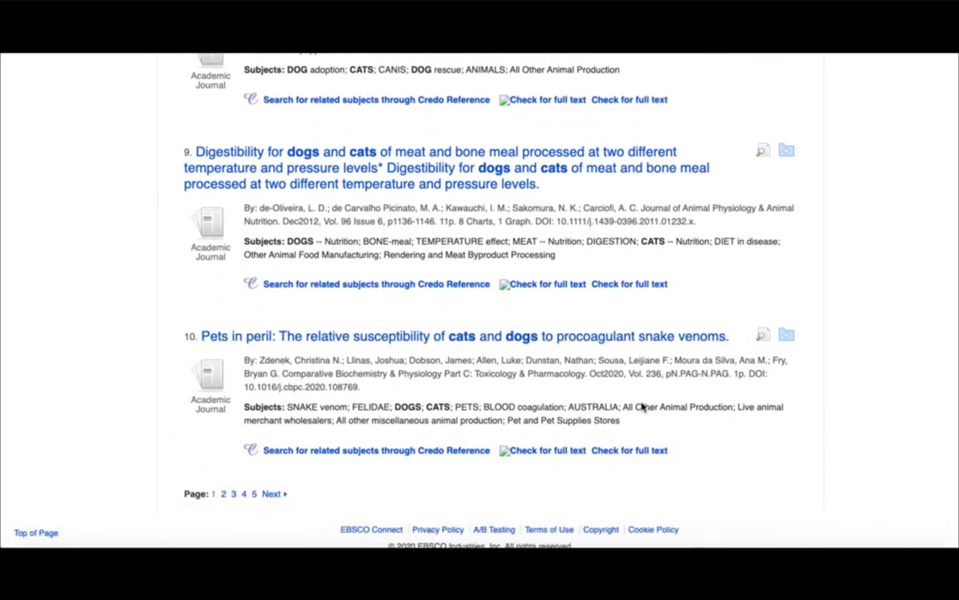